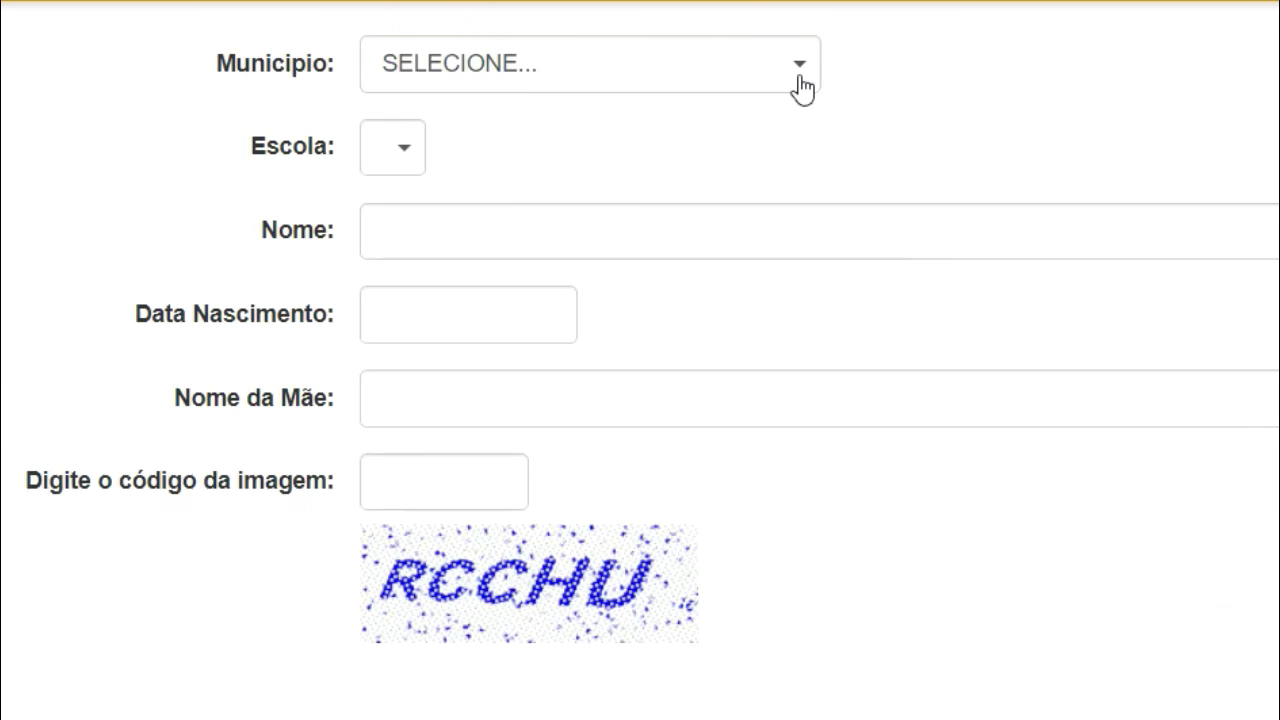
Step: Choose BEBEDOURO as the municipality and JARDIM SOUZA LIMA DO as the school
left_click(801, 80)
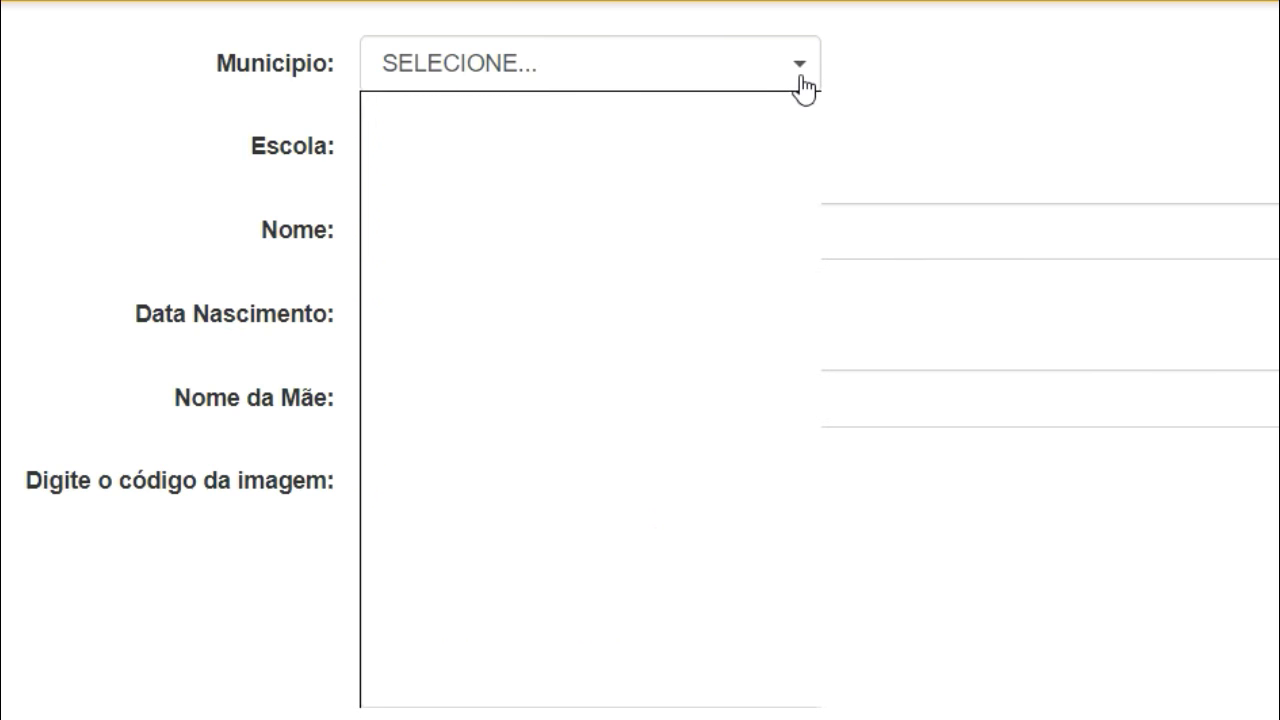
mouse_move(804, 153)
left_mouse_down()
mouse_move(804, 214)
mouse_move(803, 160)
left_mouse_up()
scroll(645, 333, "down", 7)
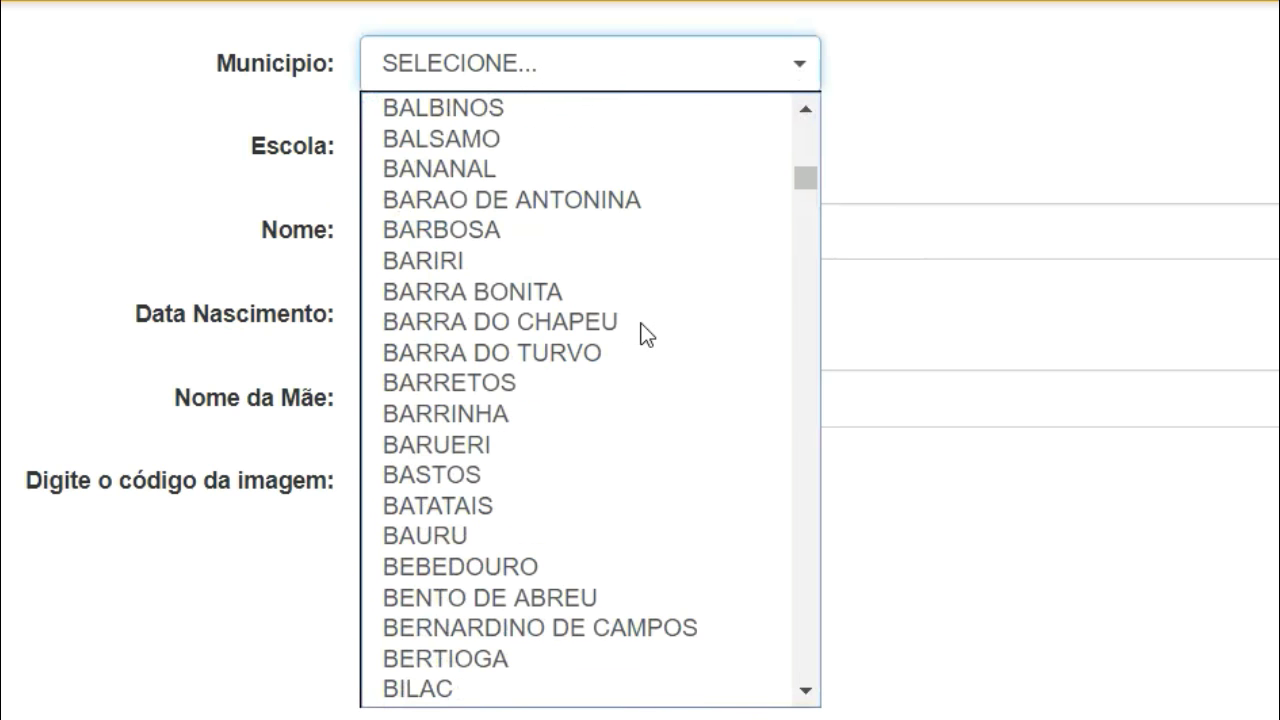
scroll(645, 333, "down", 3)
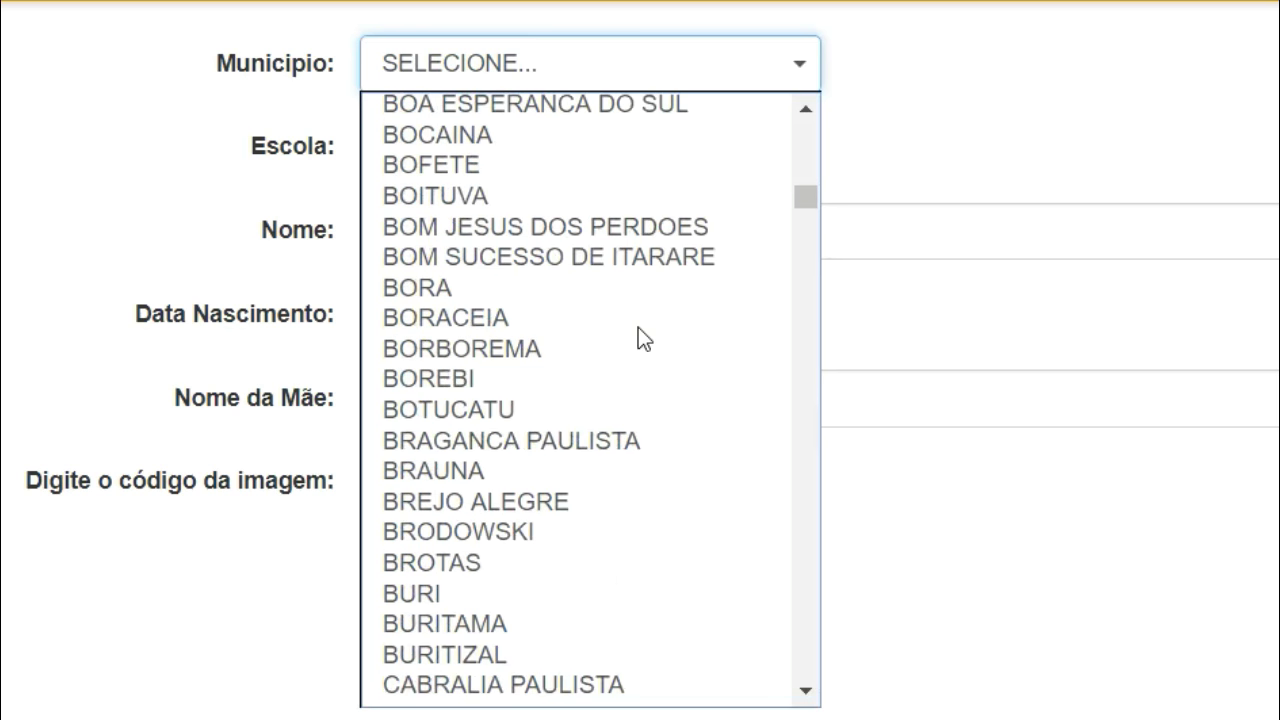
scroll(638, 338, "up", 9)
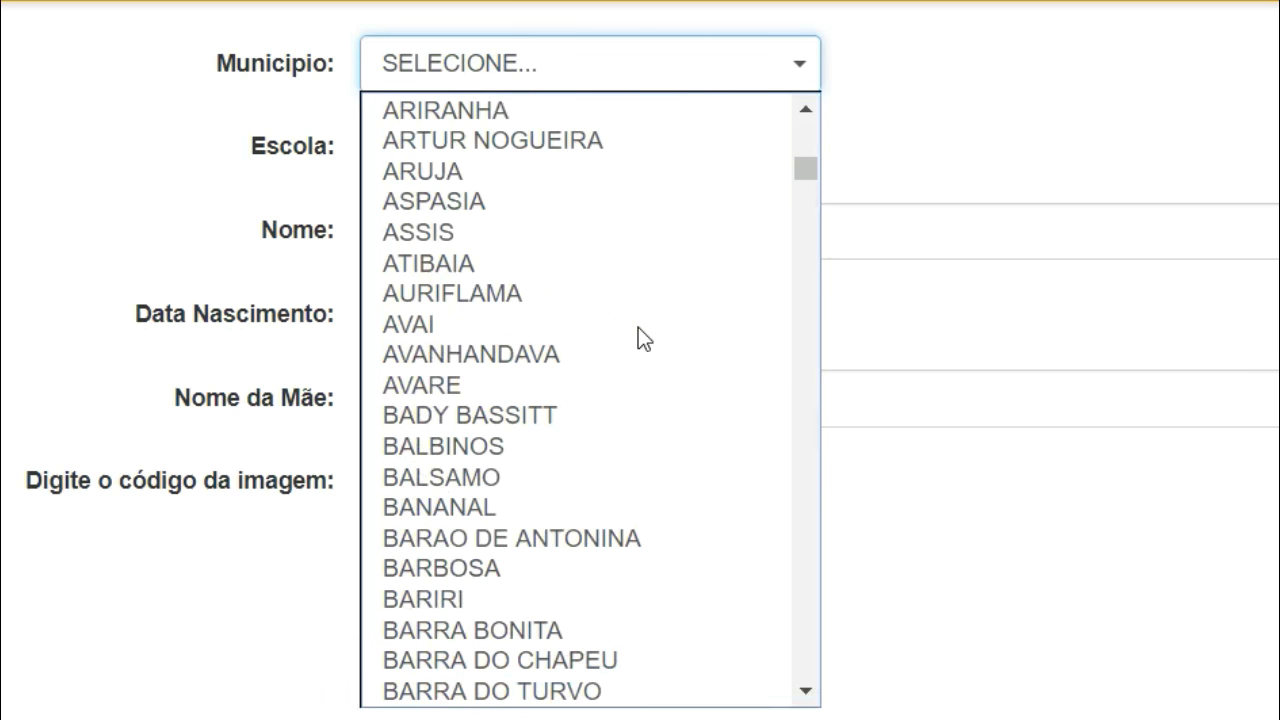
scroll(638, 338, "down", 3)
scroll(638, 327, "down", 4)
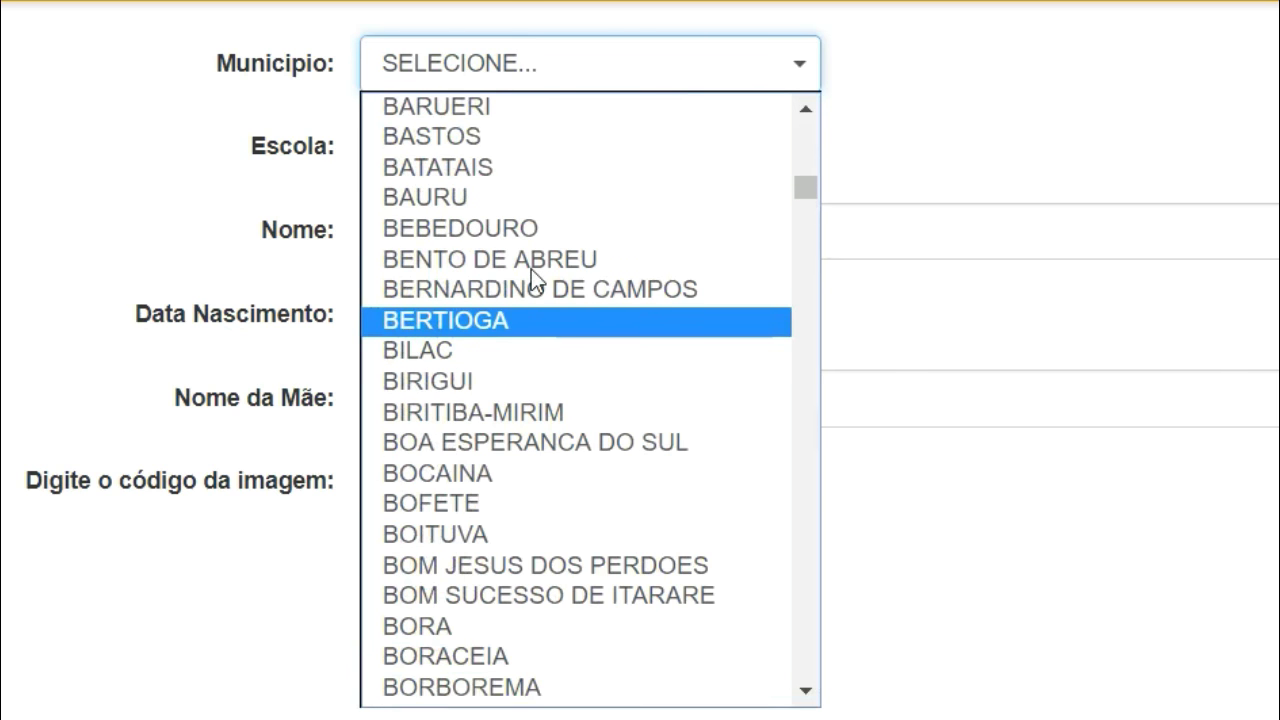
left_click(528, 228)
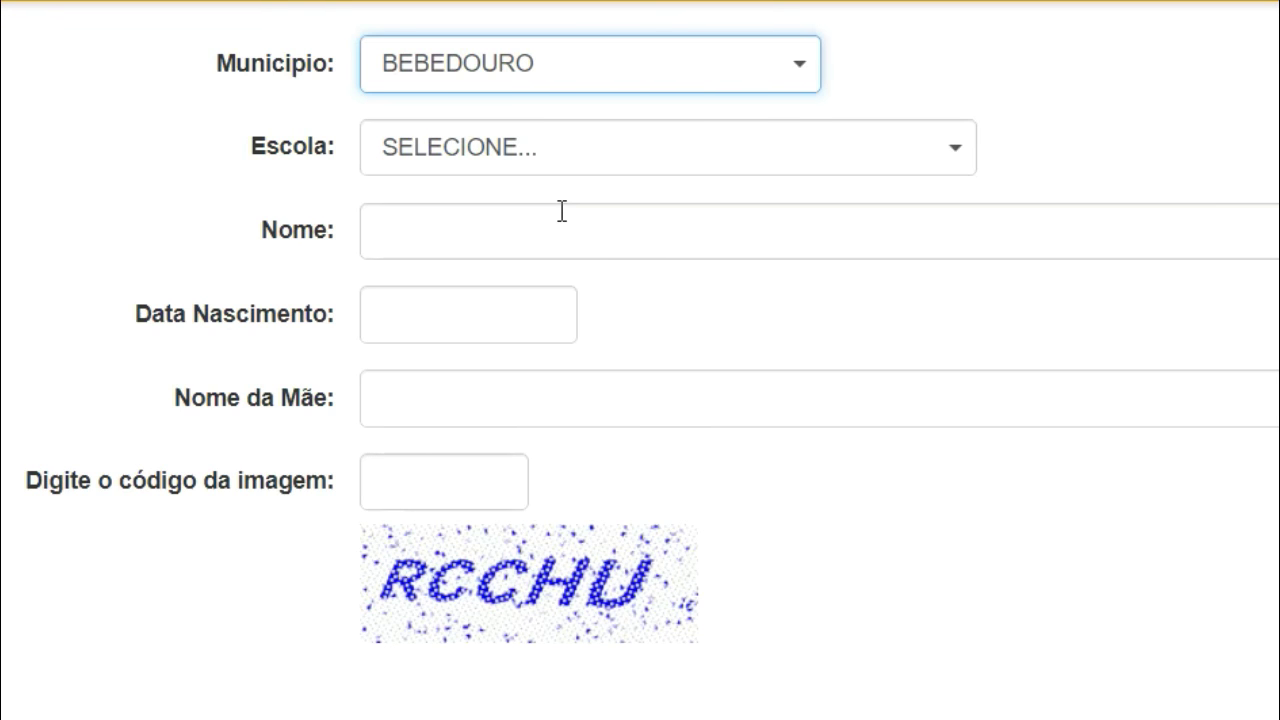
left_click(933, 165)
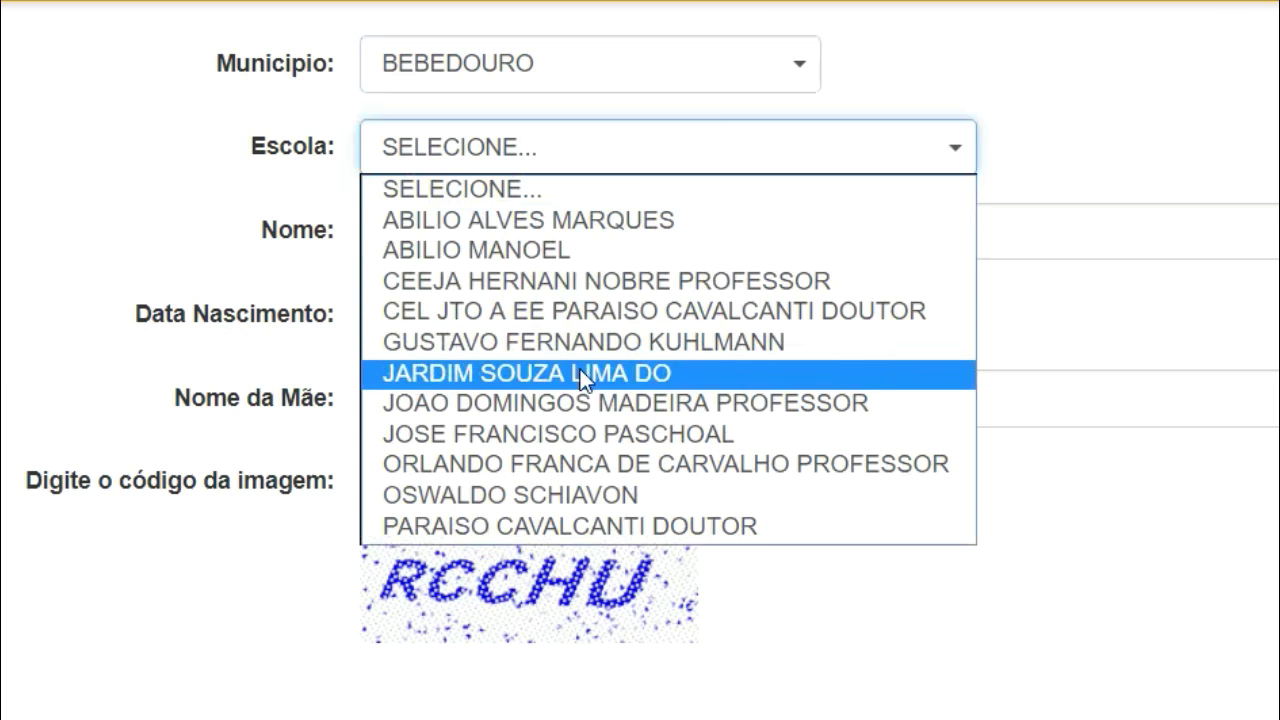
left_click(677, 374)
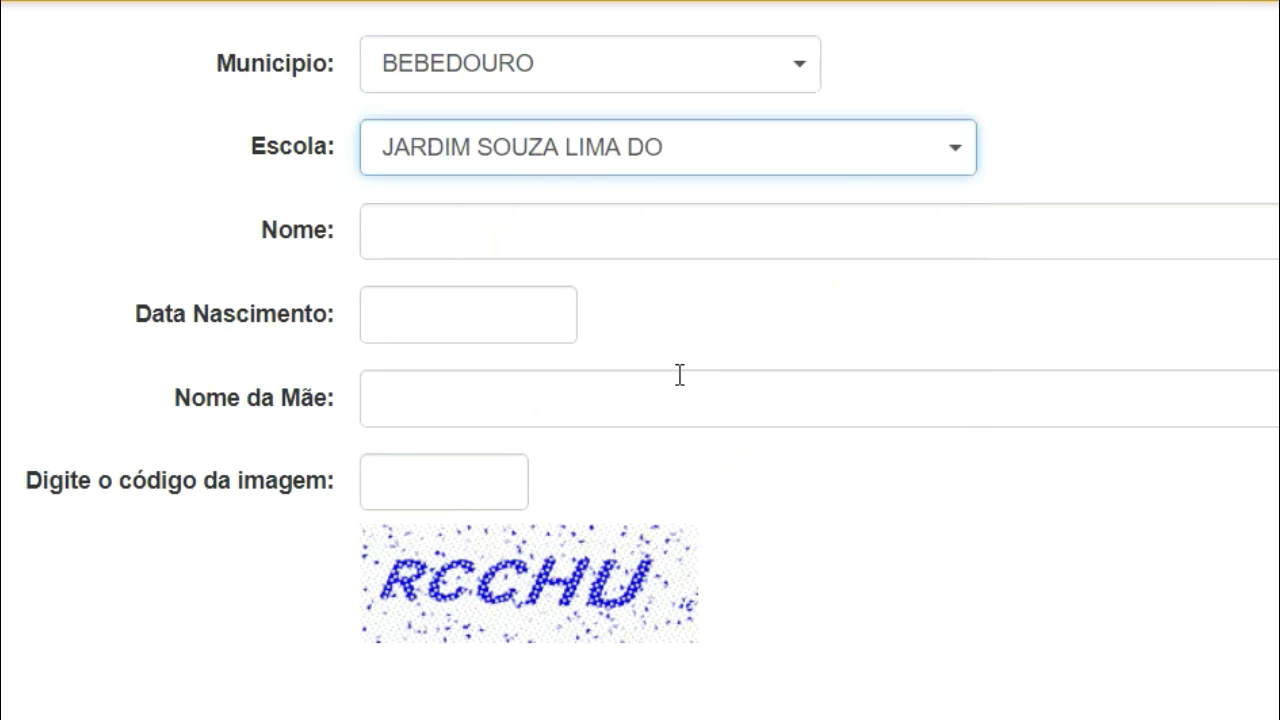
Step: Enter the student's full name and date of birth on the lookup form
left_click(485, 227)
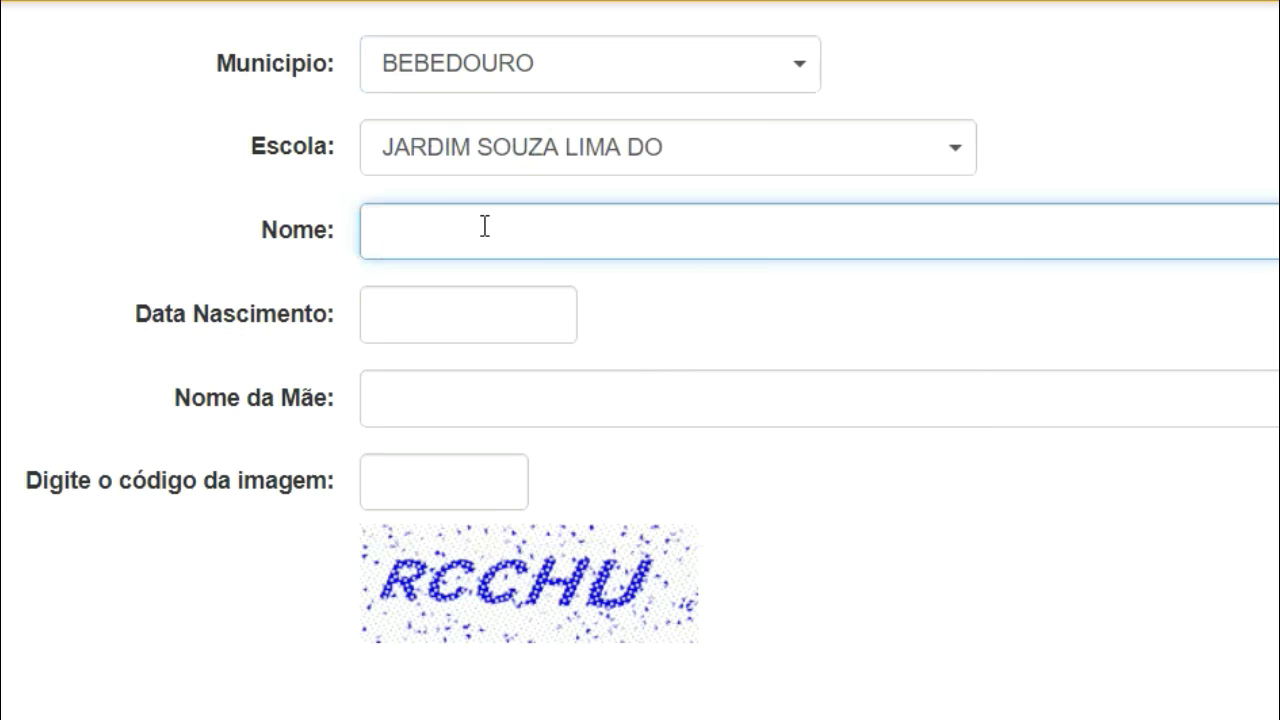
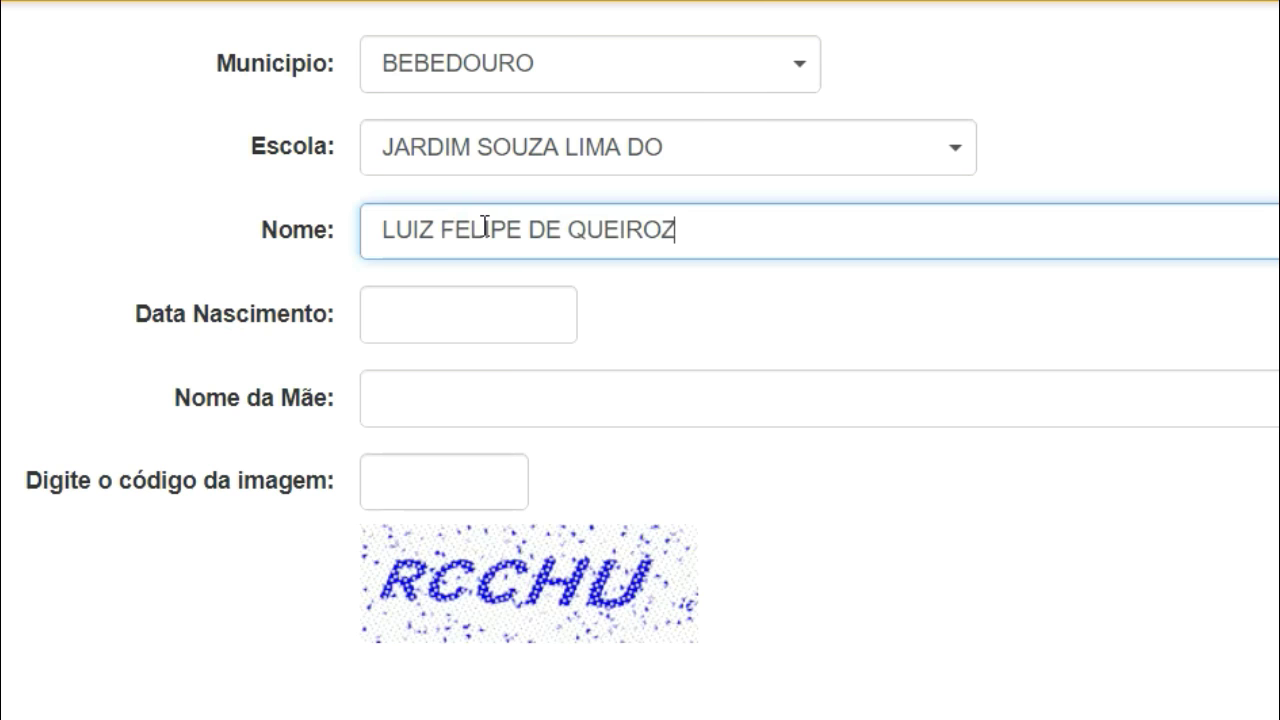
key("Tab")
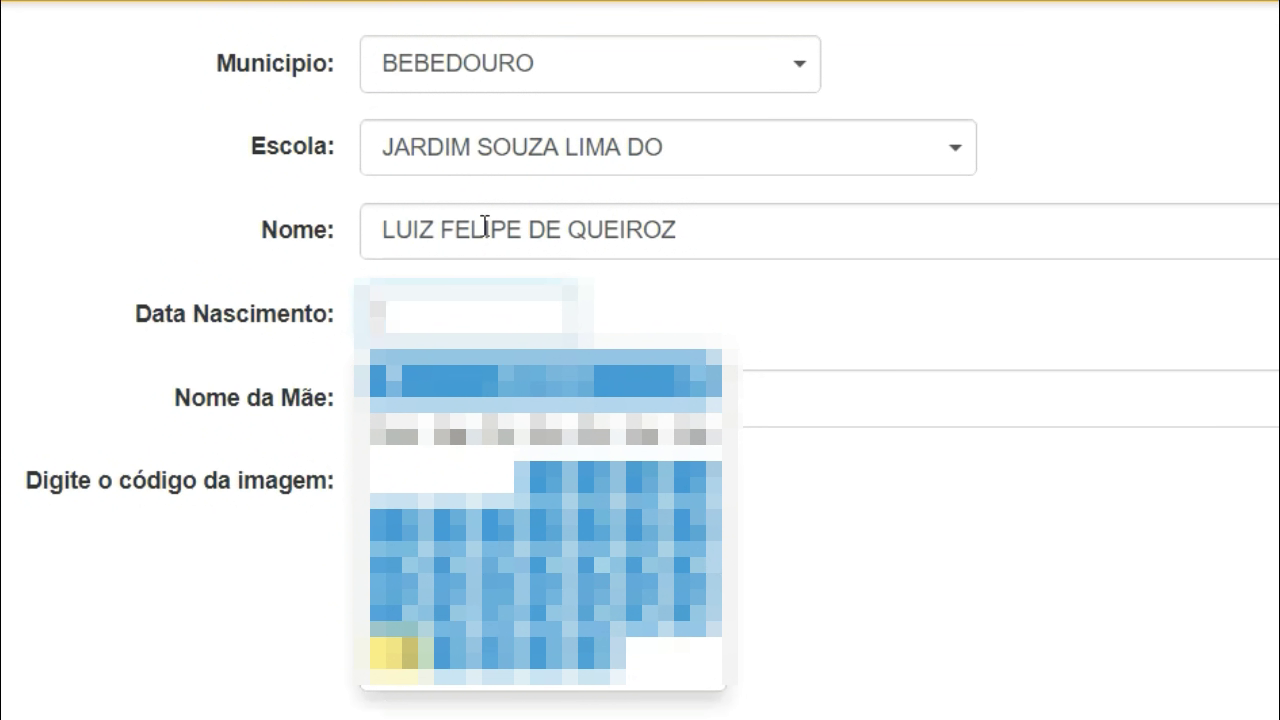
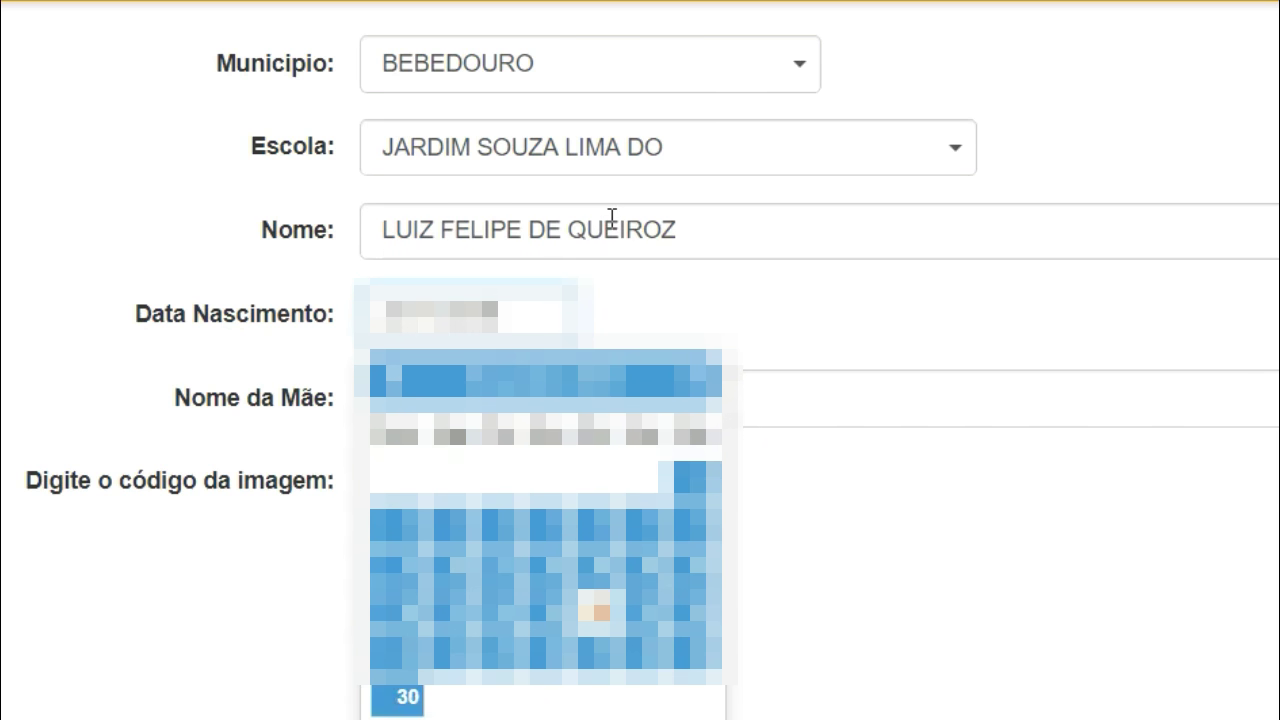
key("Tab")
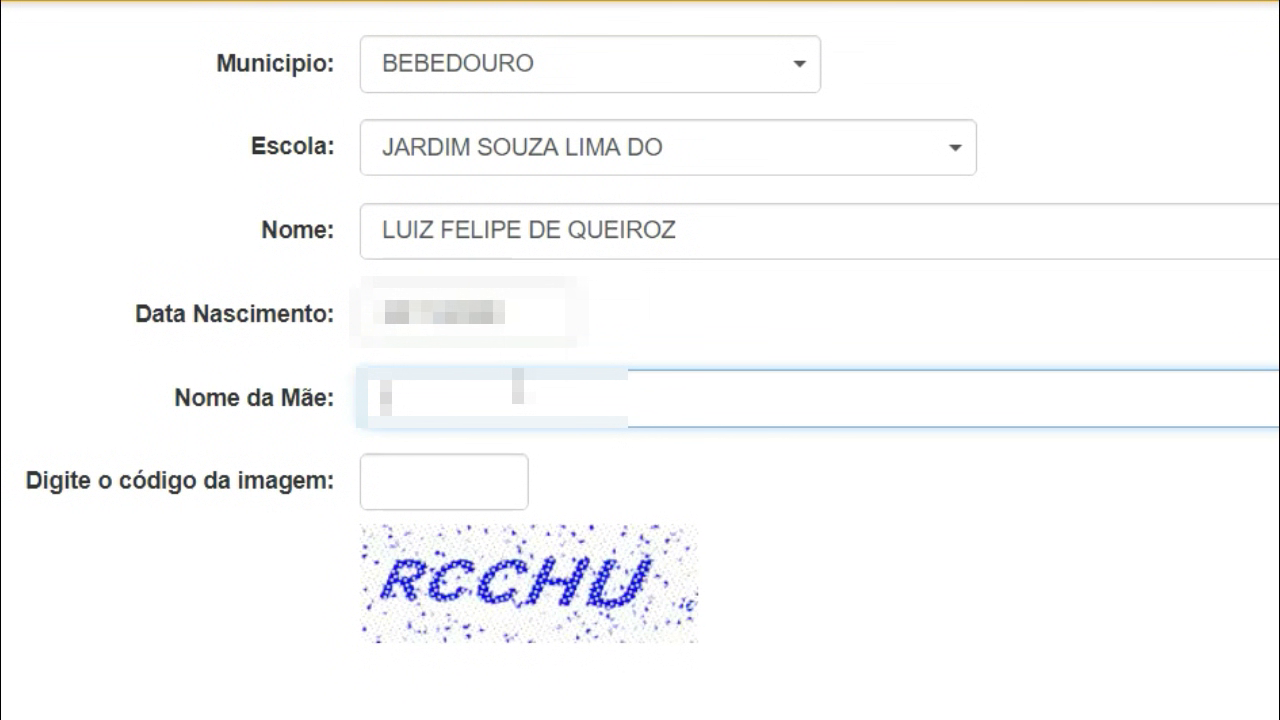
Step: Type the mother's full name in Nome da Mãe, correcting an initial typo
type("MARIA")
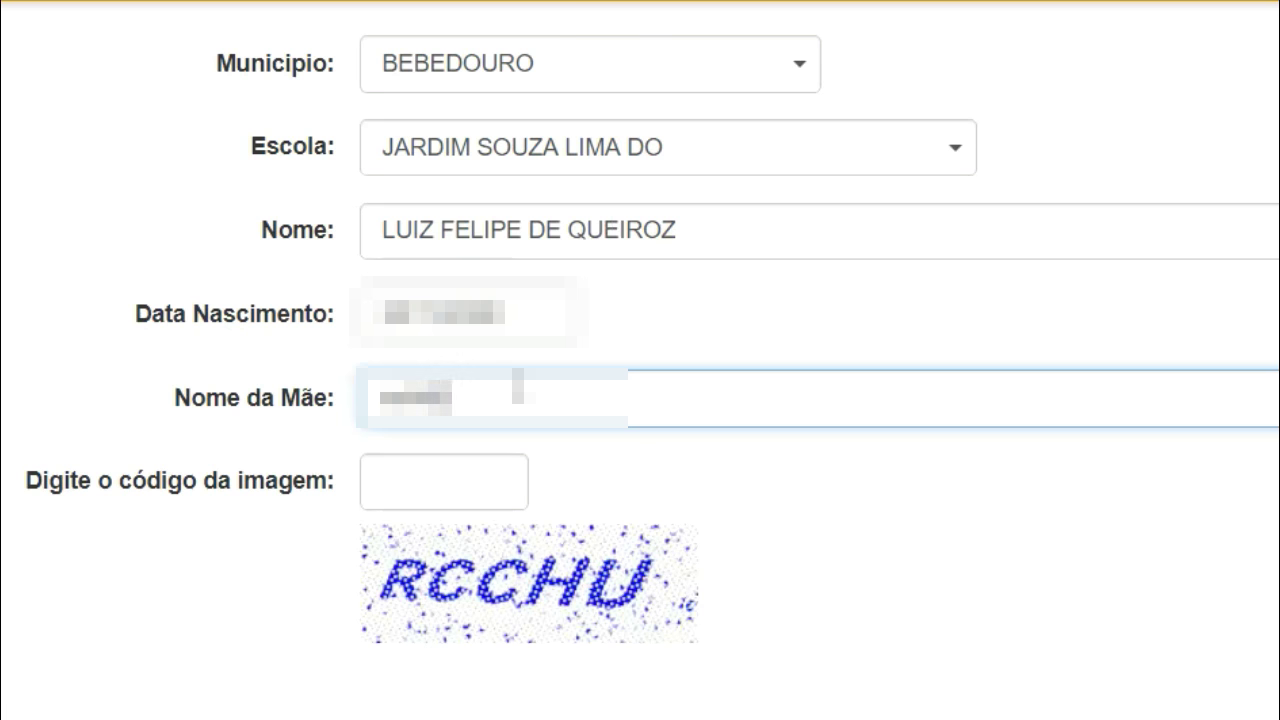
key("BackSpace")
key("BackSpace")
key("BackSpace")
key("BackSpace")
key("BackSpace")
key("BackSpace")
key("BackSpace")
key("BackSpace")
type("MA")
key("BackSpace")
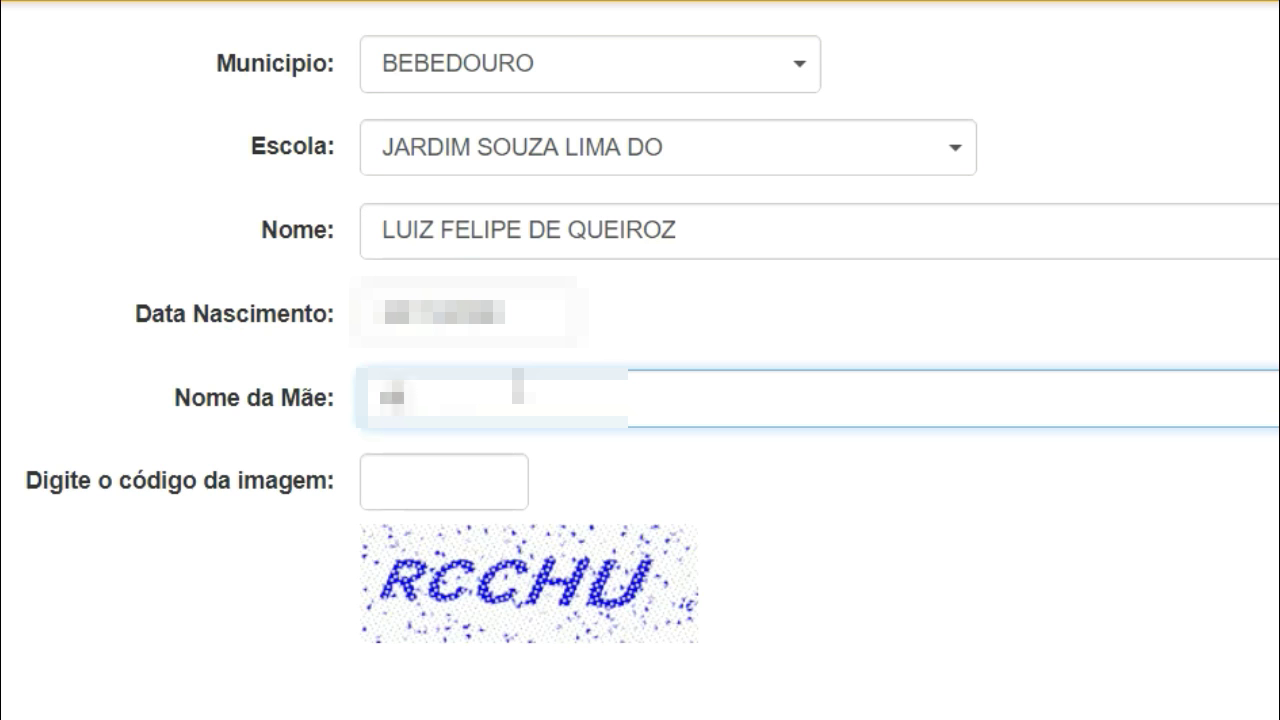
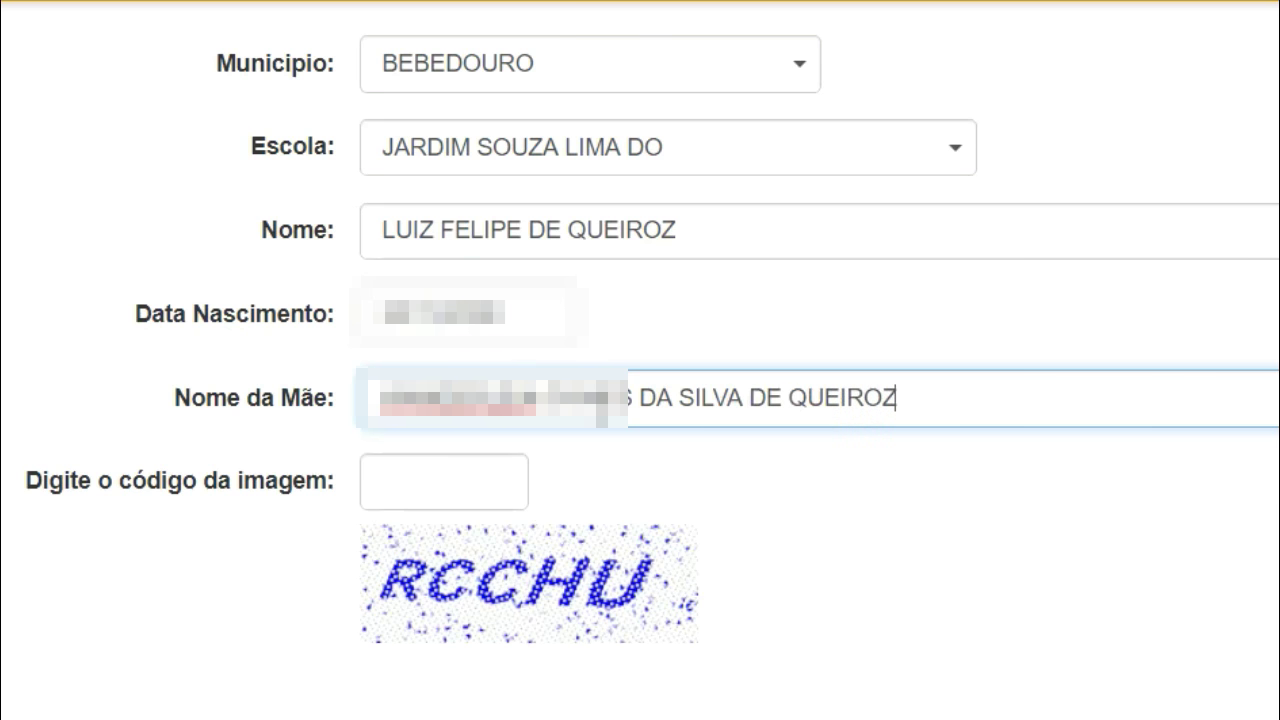
left_click(487, 471)
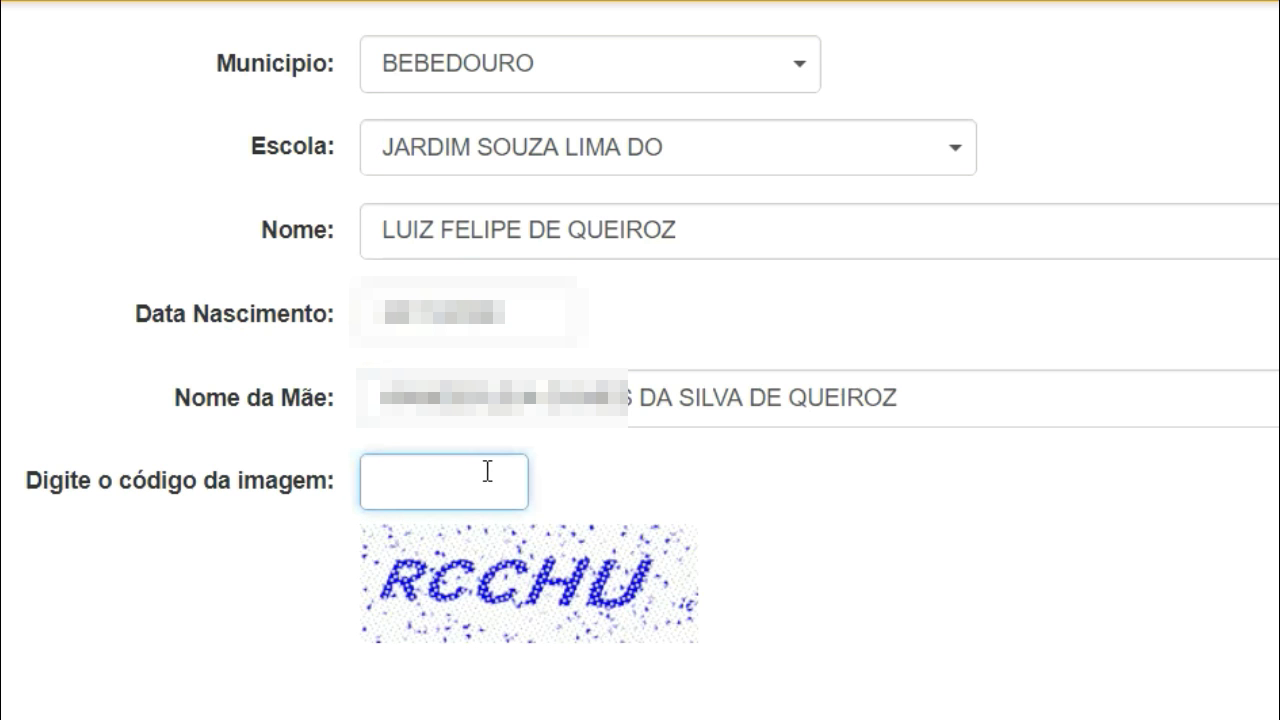
Step: Enter the image verification code and submit the lookup with Consultar RA
type("RCCHU")
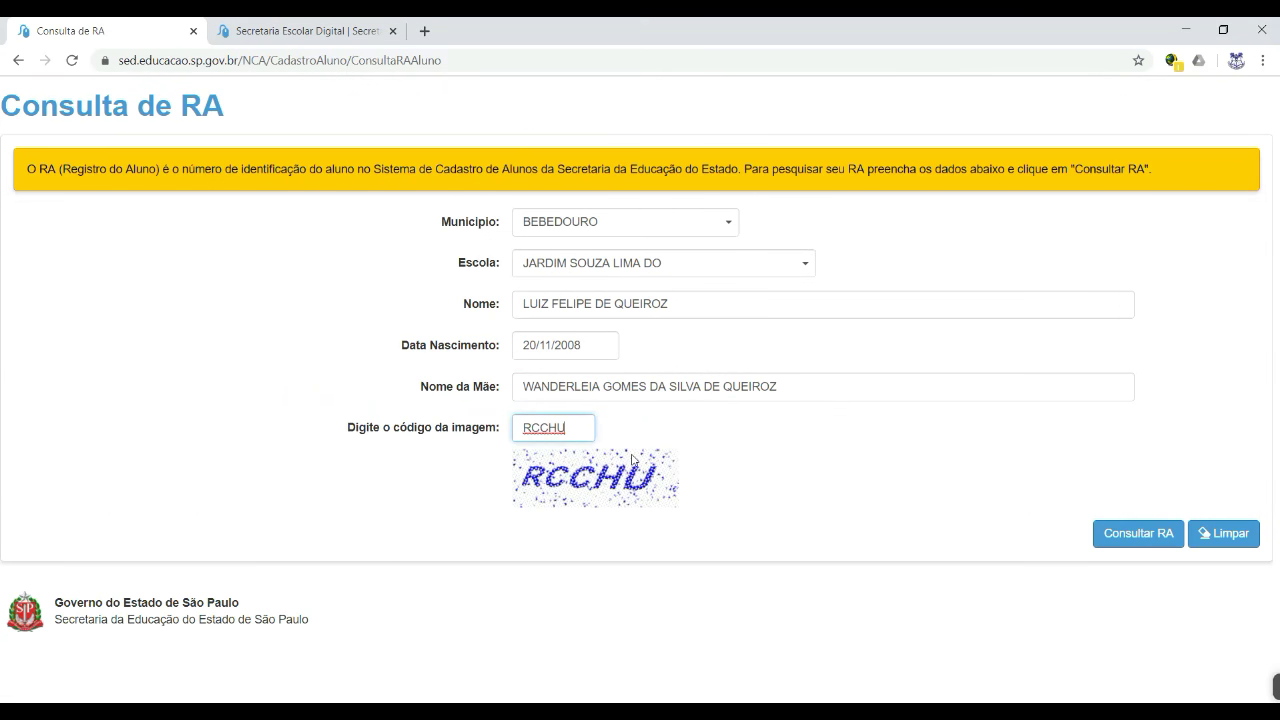
left_click(1115, 540)
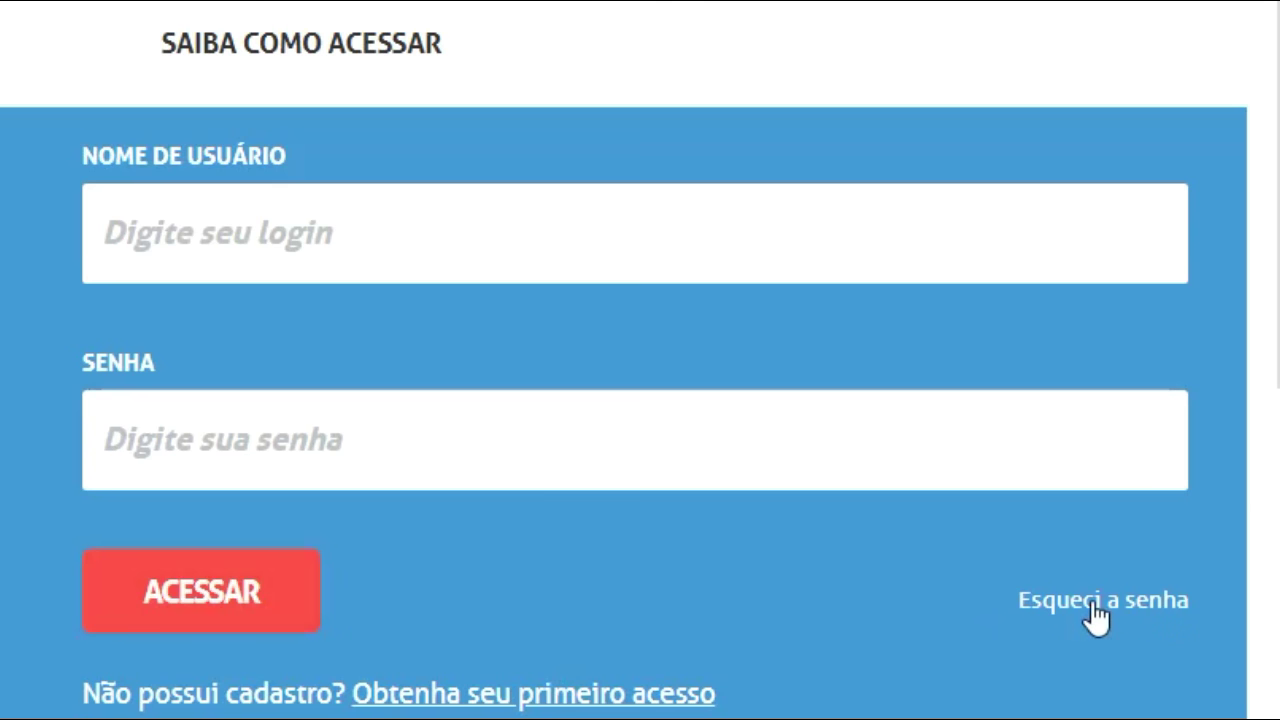
Step: Go to the Esqueci a senha page and select Aluno as the user type
scroll(1097, 617, "up", 1)
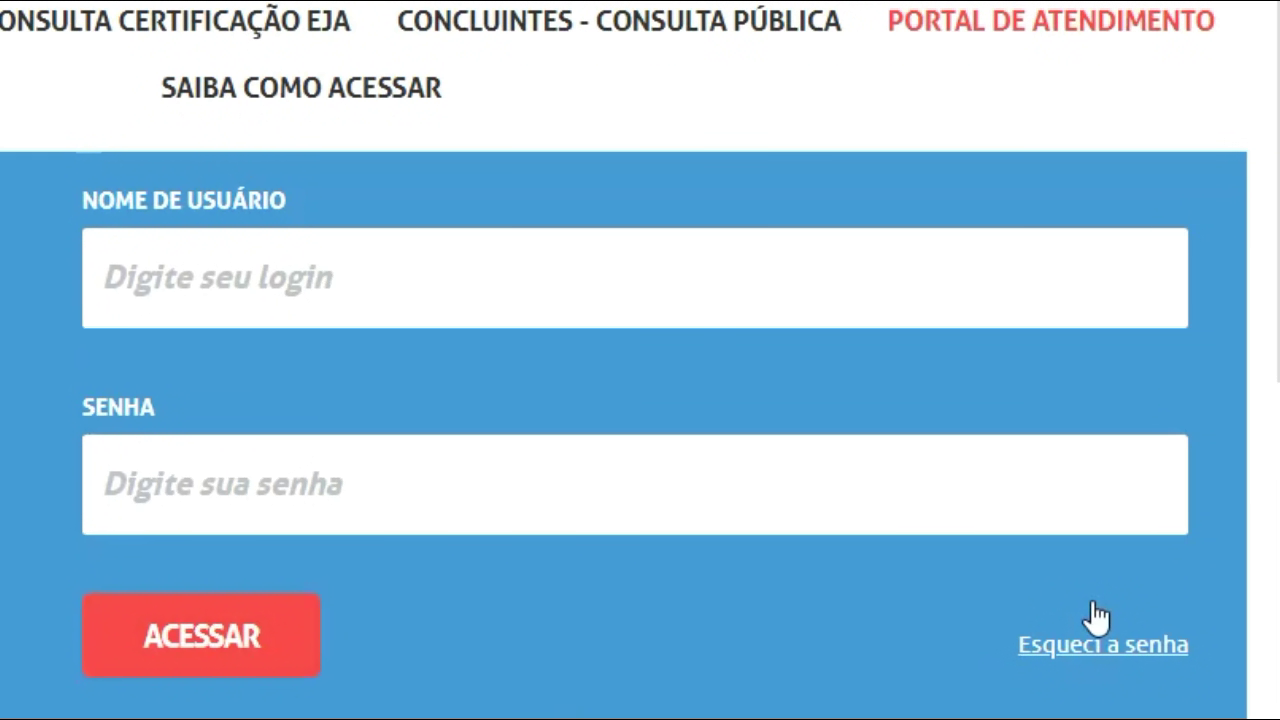
left_click(1092, 645)
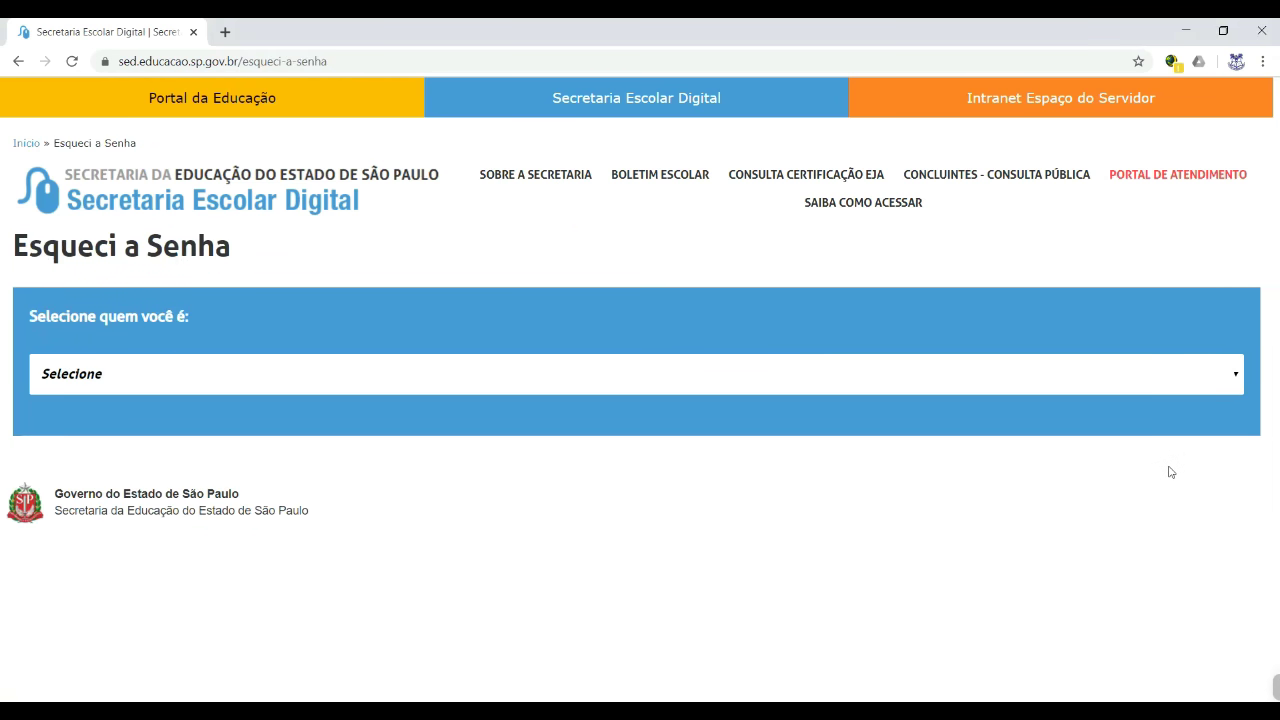
left_click(221, 383)
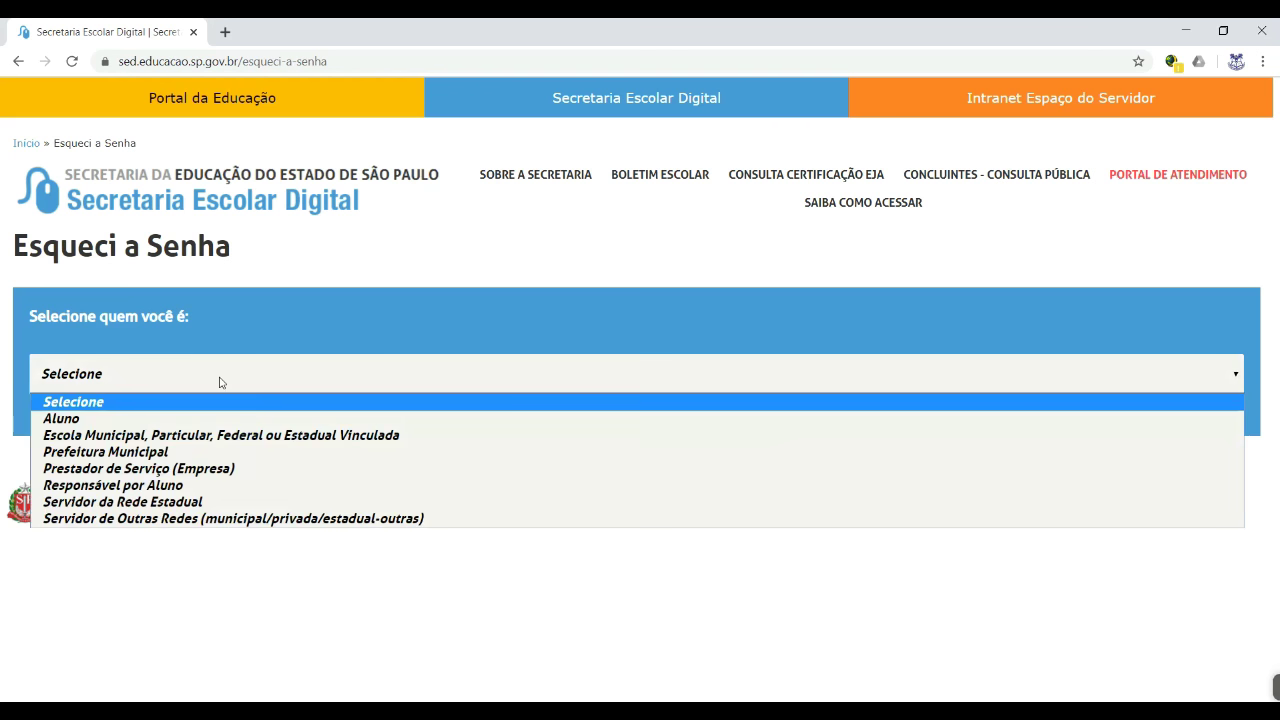
left_click(89, 419)
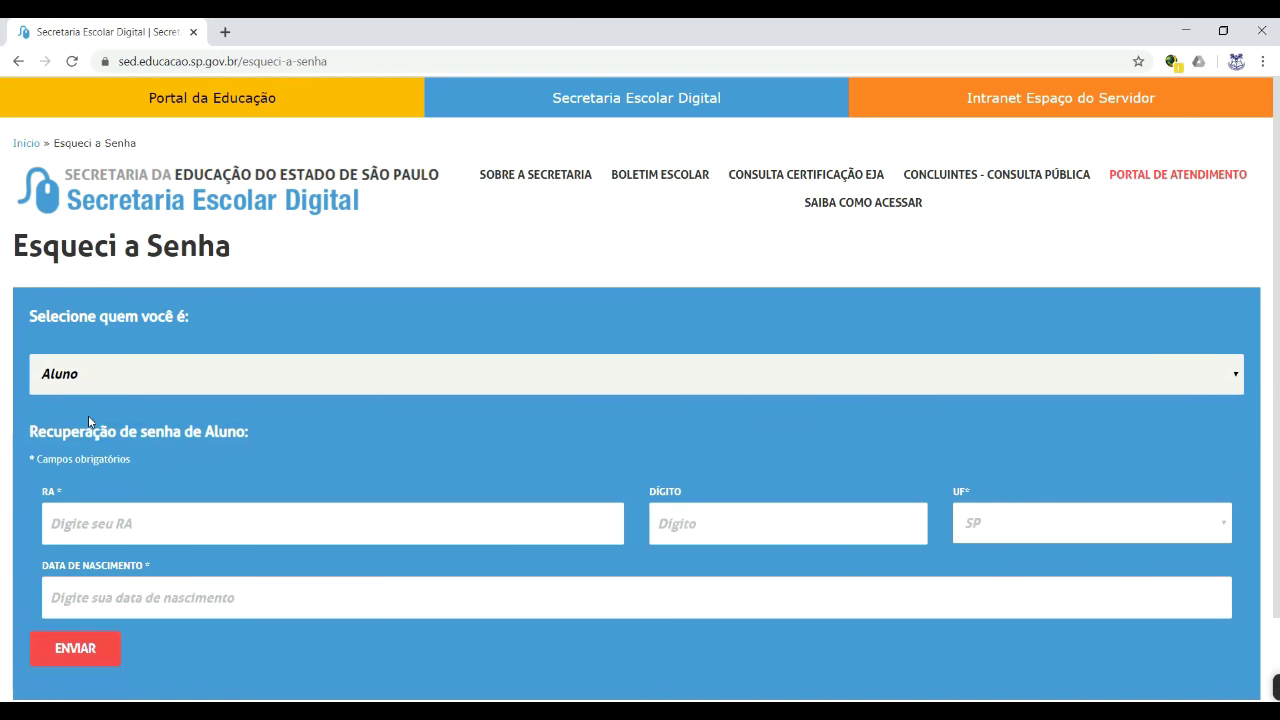
Step: Enter the student's RA and check digit, then send the recovery request with ENVIAR
scroll(135, 508, "down", 1)
scroll(135, 508, "down", 1)
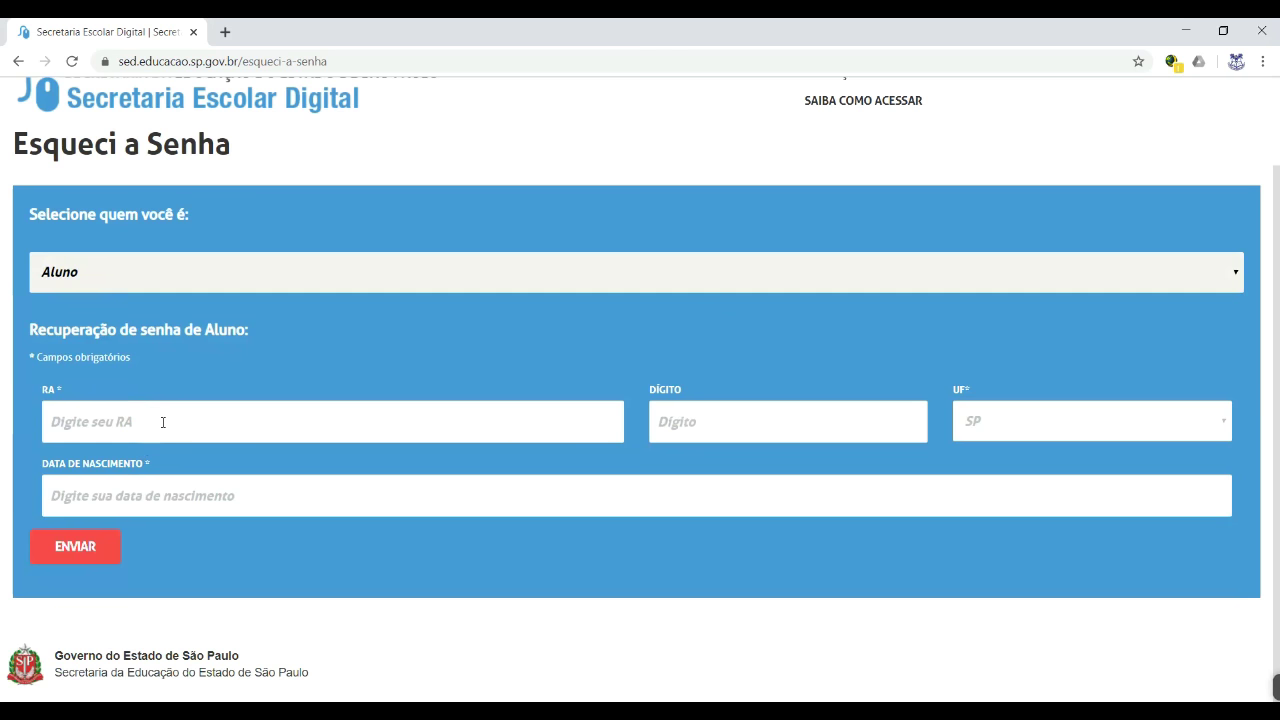
left_click(163, 422)
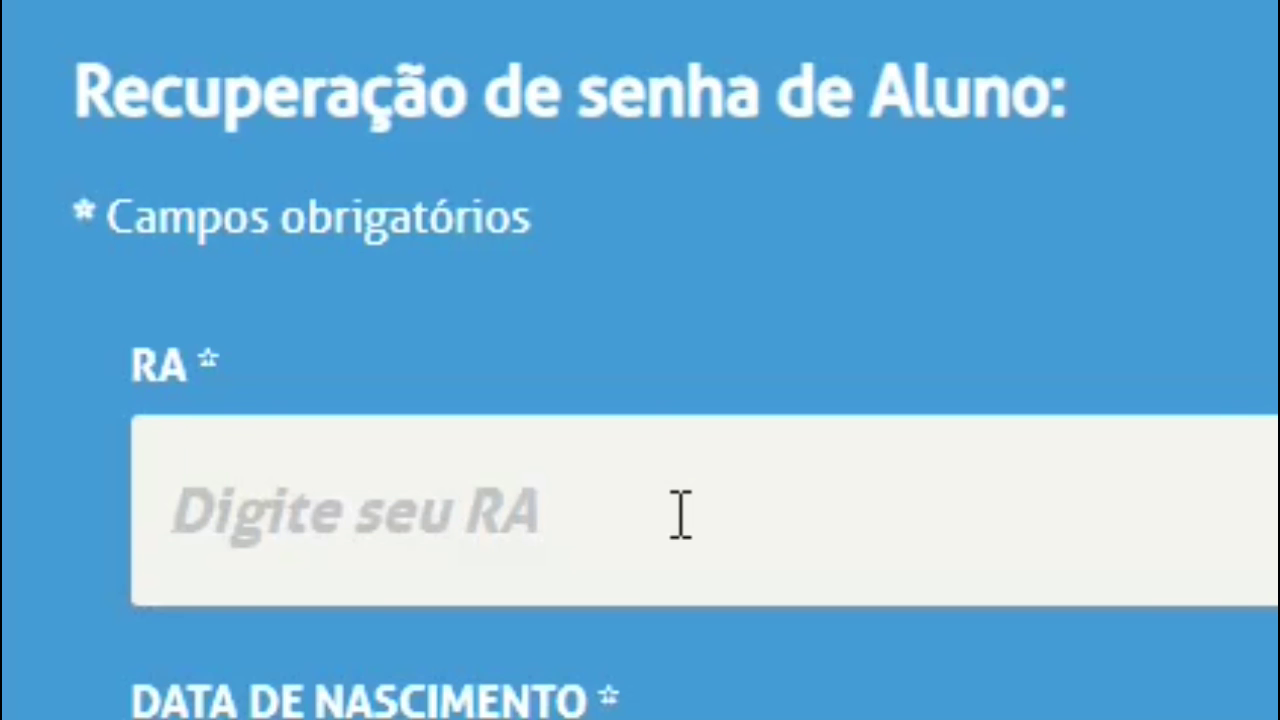
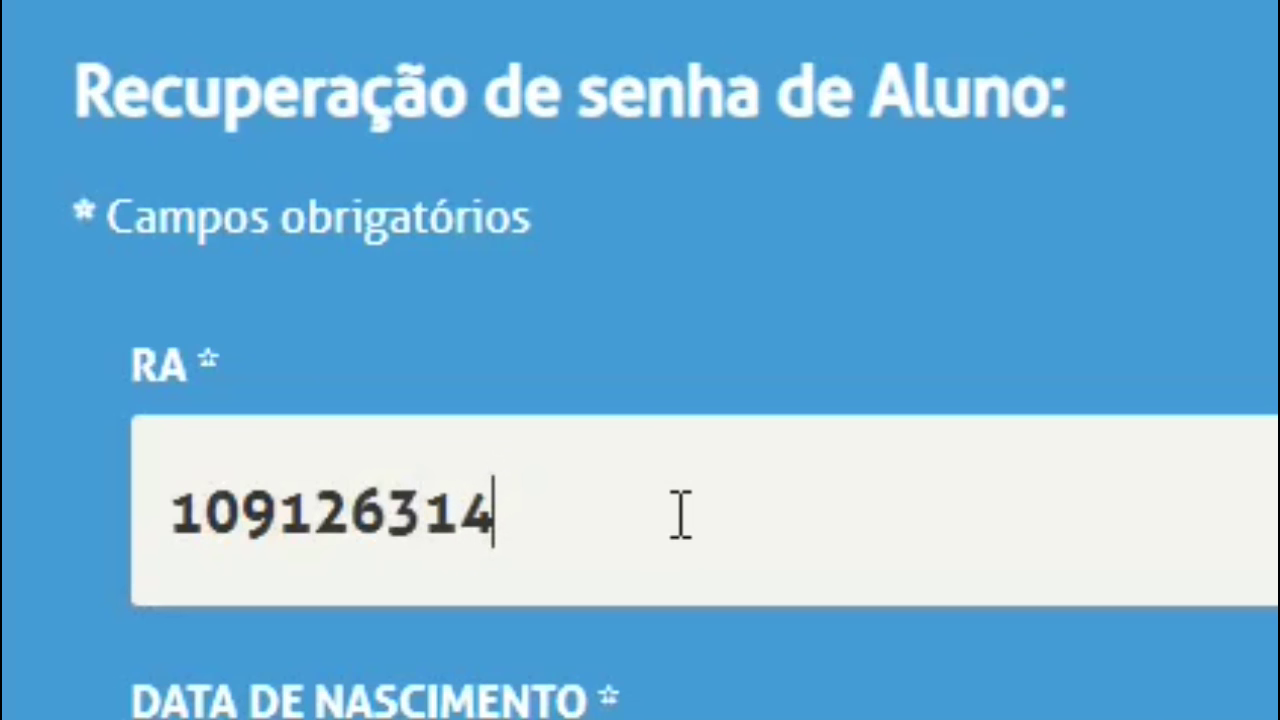
key("Tab")
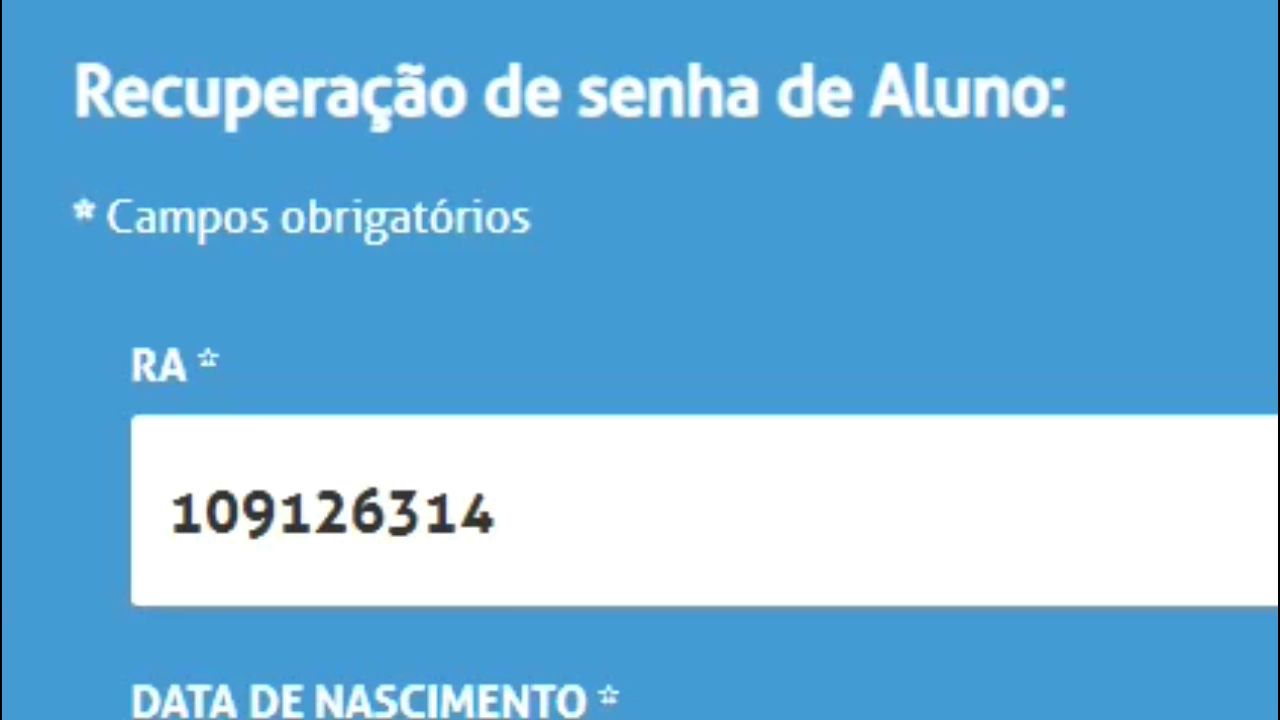
type("0")
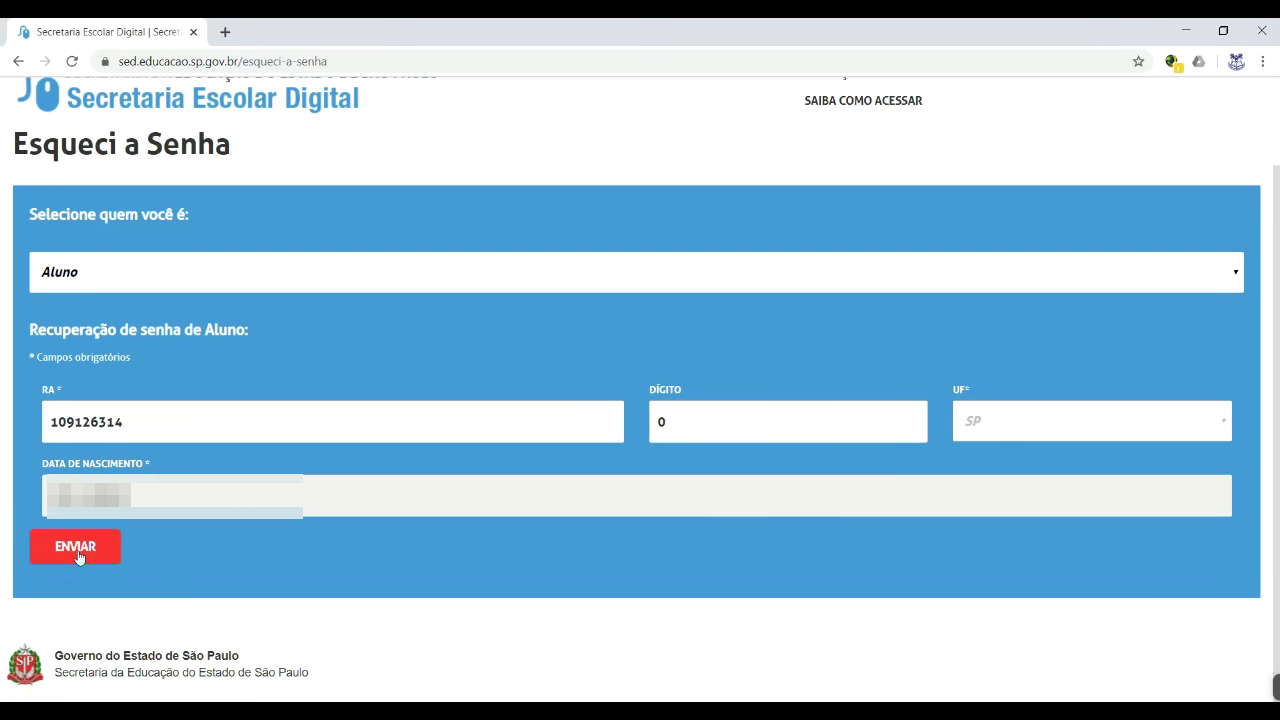
left_click(76, 548)
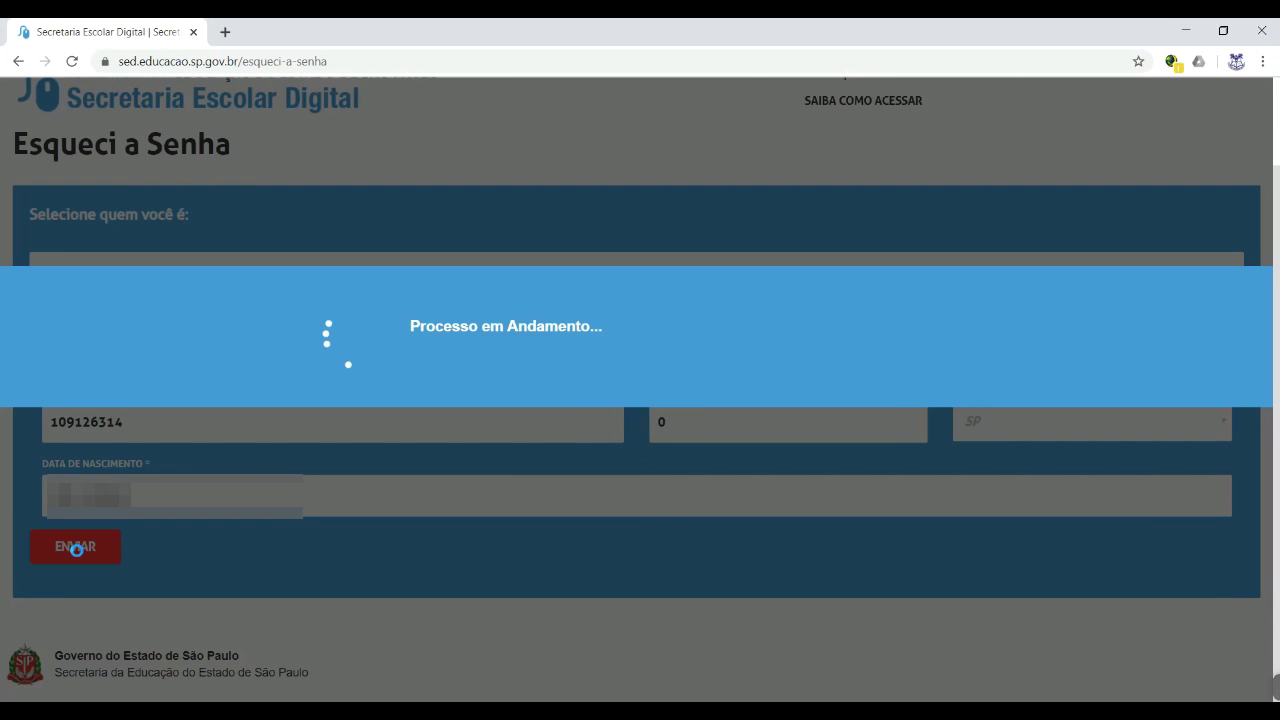